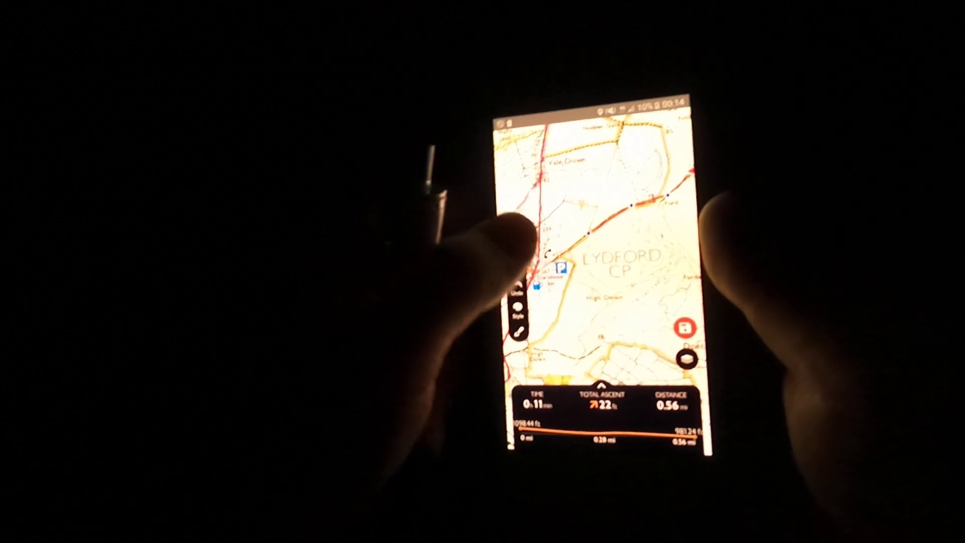
Step: Resume plotting the Lydford walking route from the Plan button, refreshing its statistics
click(525, 272)
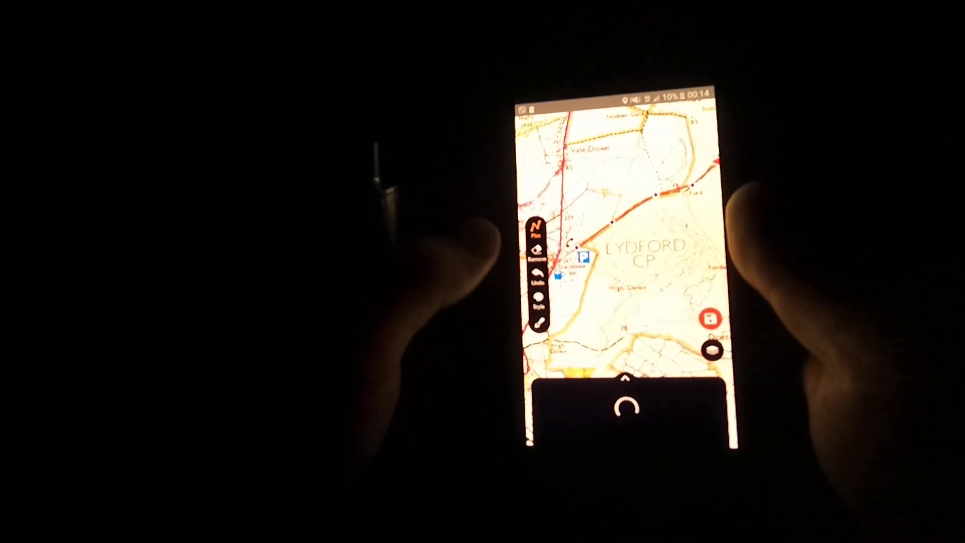